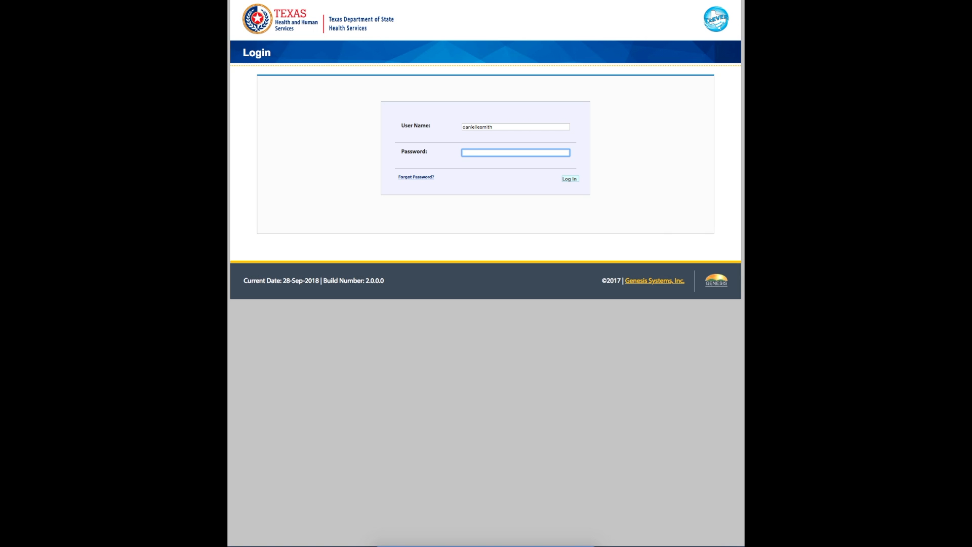
- Log in with the password, pick TEST PHYSICIAN AUSTIN - (DEATH) as the location, and go to DEATH
{"action": "type", "text": "•••"}
{"action": "key", "text": "Return"}
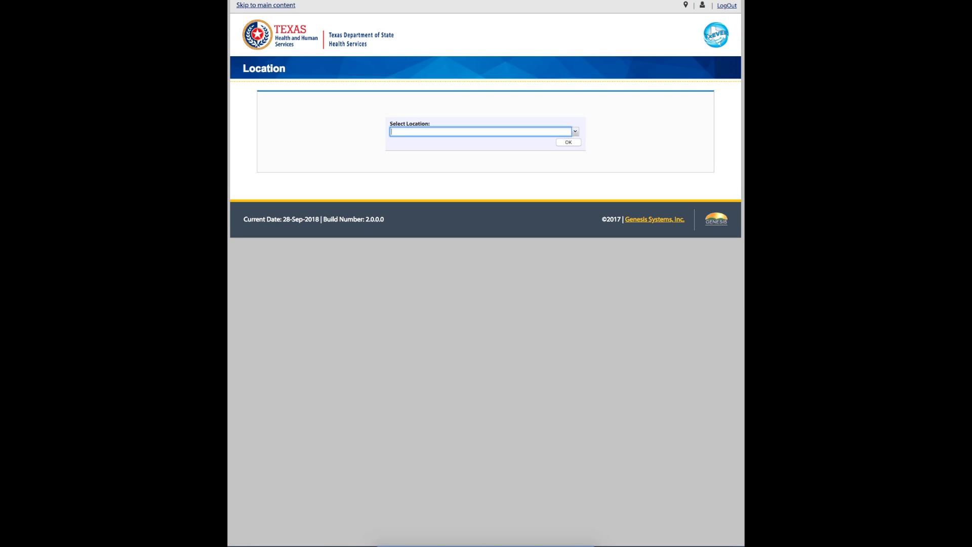
{"action": "type", "text": "test"}
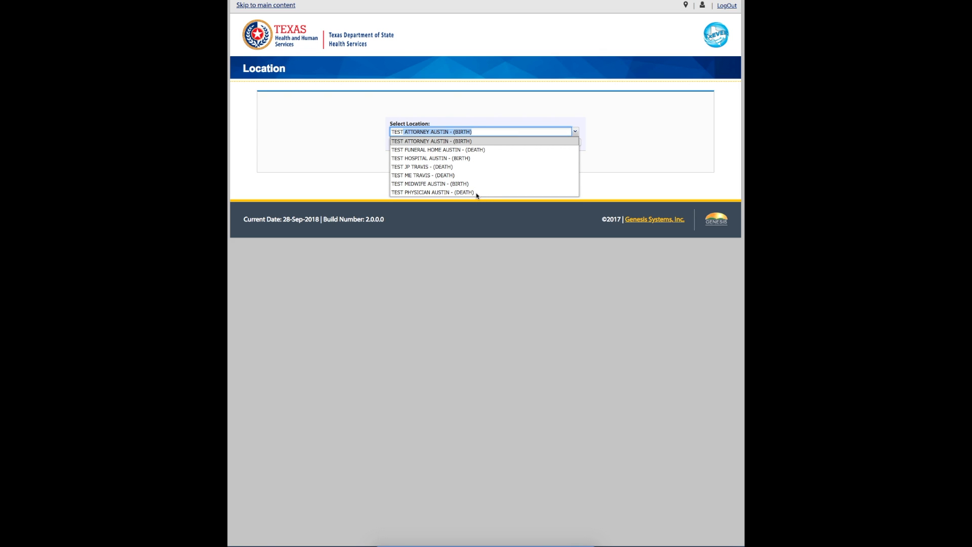
{"action": "left_click", "coordinate": [476, 193]}
{"action": "left_click", "coordinate": [571, 143]}
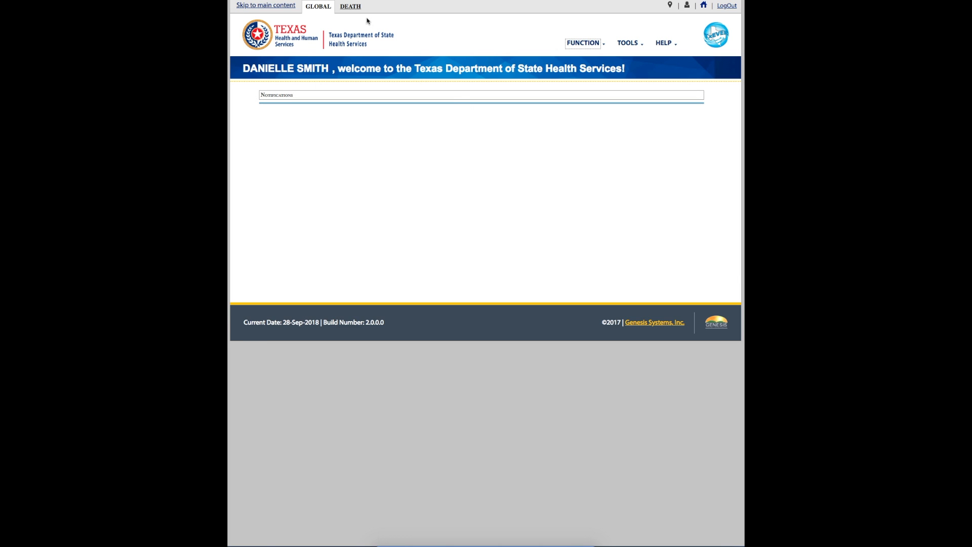
{"action": "left_click", "coordinate": [355, 7]}
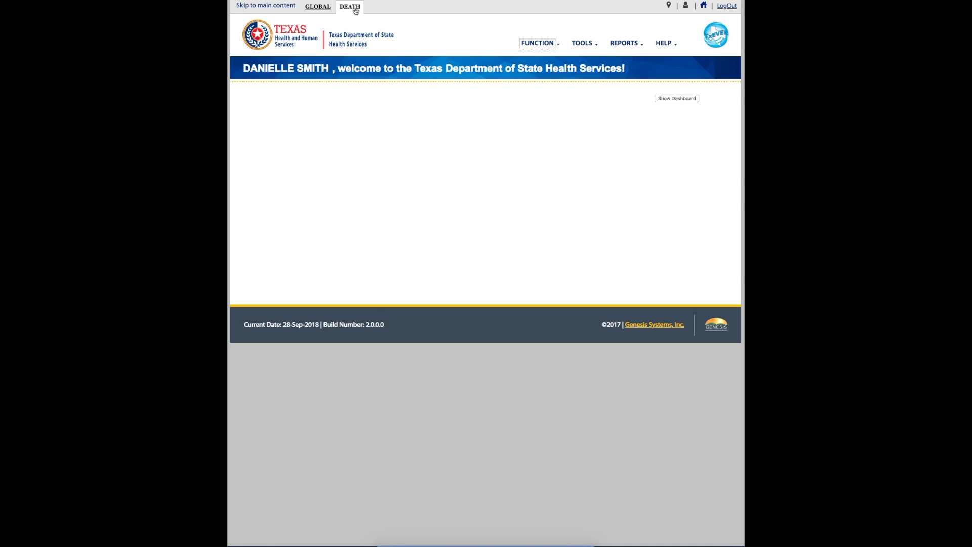
- In Medical Data Entry, filter the work queue to All Unresolved and select the 2018/09/27 record
{"action": "left_click", "coordinate": [550, 45]}
{"action": "left_click", "coordinate": [541, 59]}
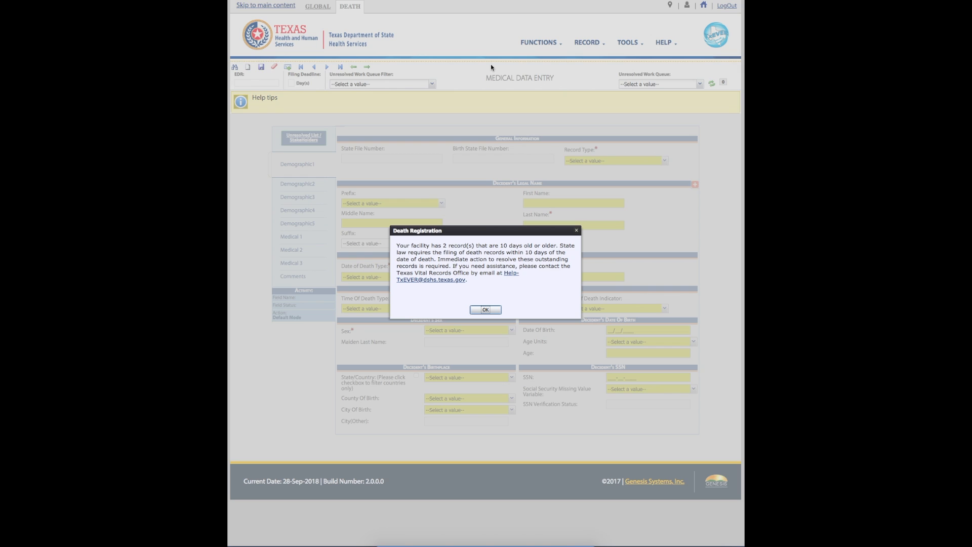
{"action": "left_click", "coordinate": [486, 309]}
{"action": "left_click", "coordinate": [433, 84]}
{"action": "left_click", "coordinate": [429, 94]}
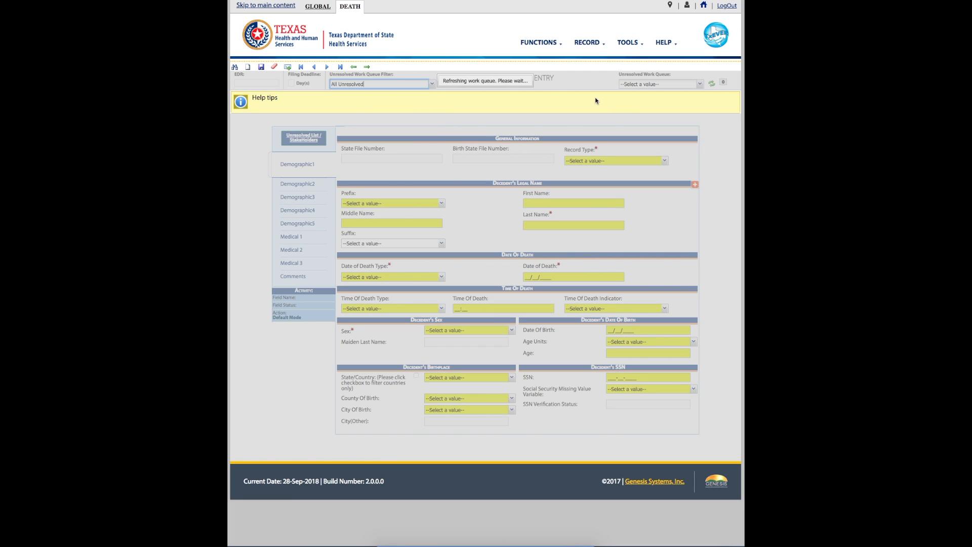
{"action": "left_click", "coordinate": [698, 85]}
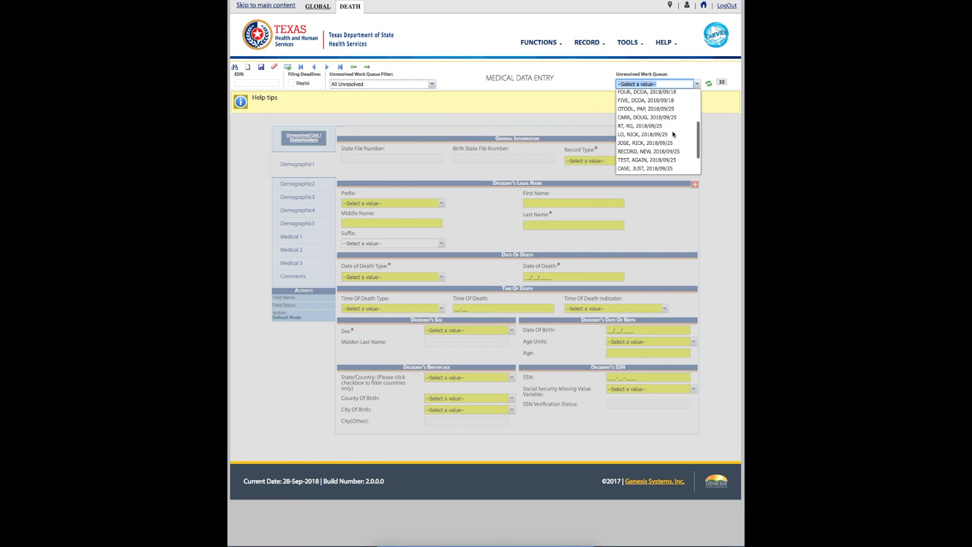
{"action": "left_click", "coordinate": [664, 171]}
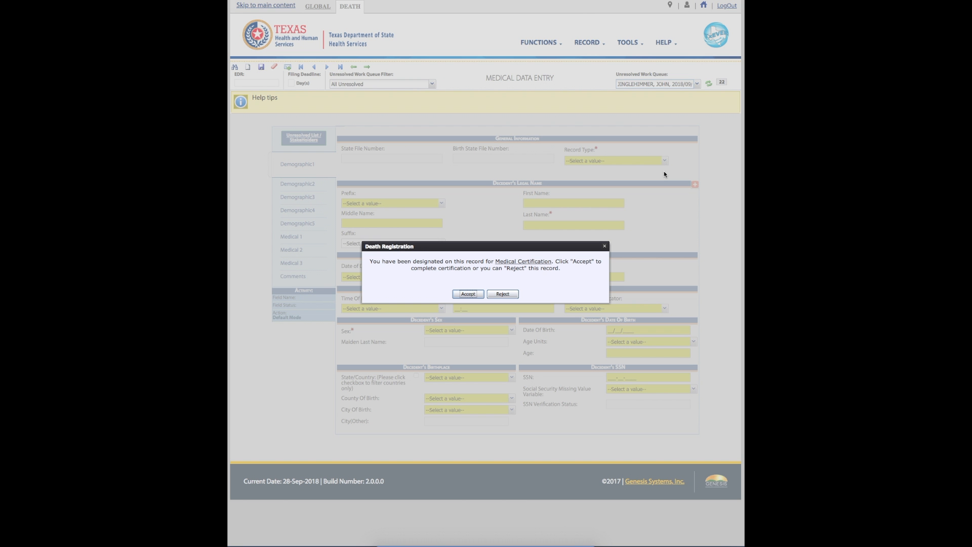
- Start rejecting the assignment with reason 'EXPLAIN WHY', then cancel the rejection
{"action": "left_click", "coordinate": [503, 293]}
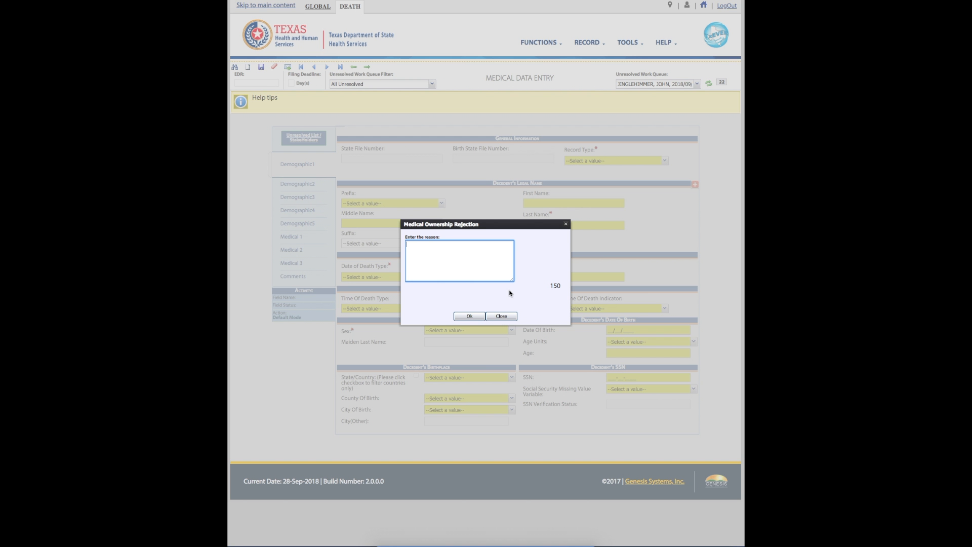
{"action": "type", "text": "EXPLAIN WHY"}
{"action": "left_click", "coordinate": [501, 316]}
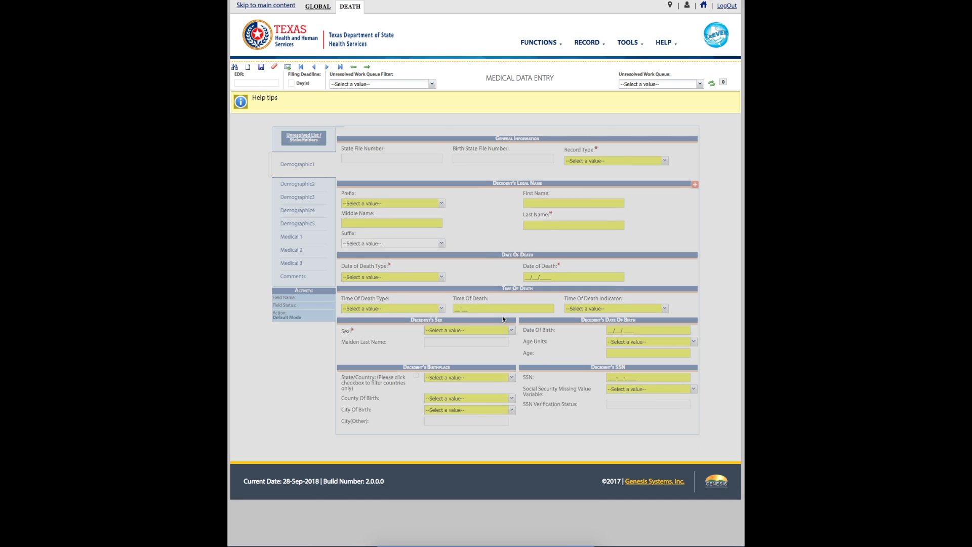
- Reselect the 2018/09/27 record under All Unresolved and accept it for medical certification
{"action": "left_click", "coordinate": [432, 83]}
{"action": "left_click", "coordinate": [428, 94]}
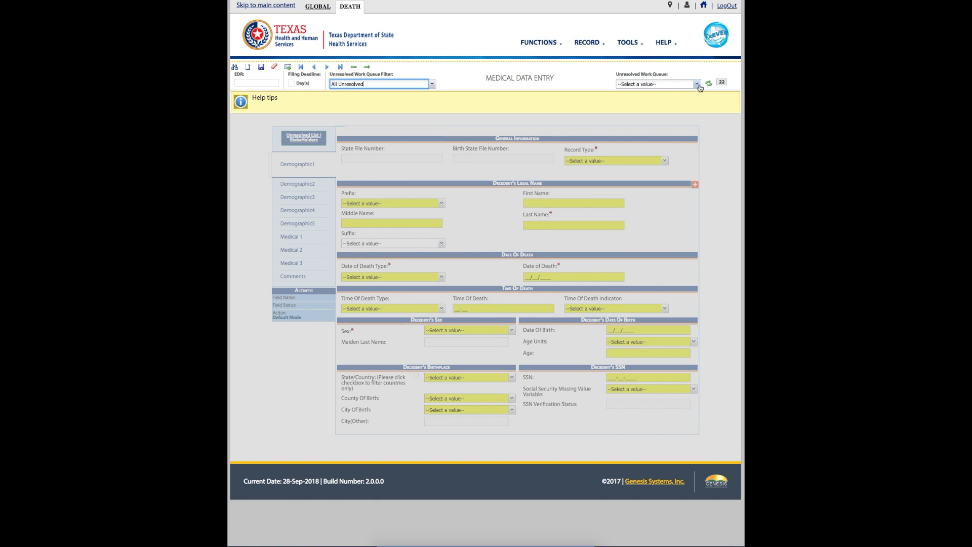
{"action": "left_click", "coordinate": [673, 83]}
{"action": "left_click", "coordinate": [664, 170]}
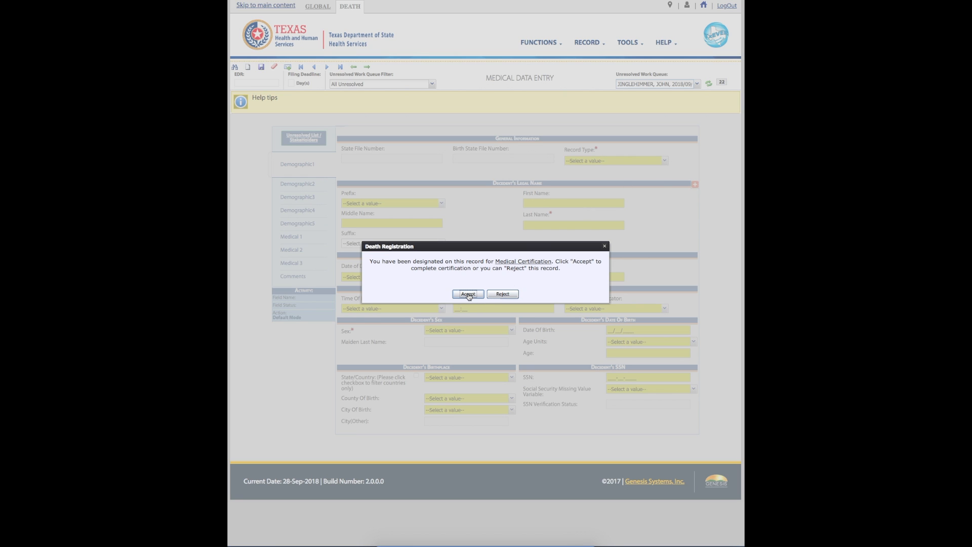
{"action": "left_click", "coordinate": [468, 294]}
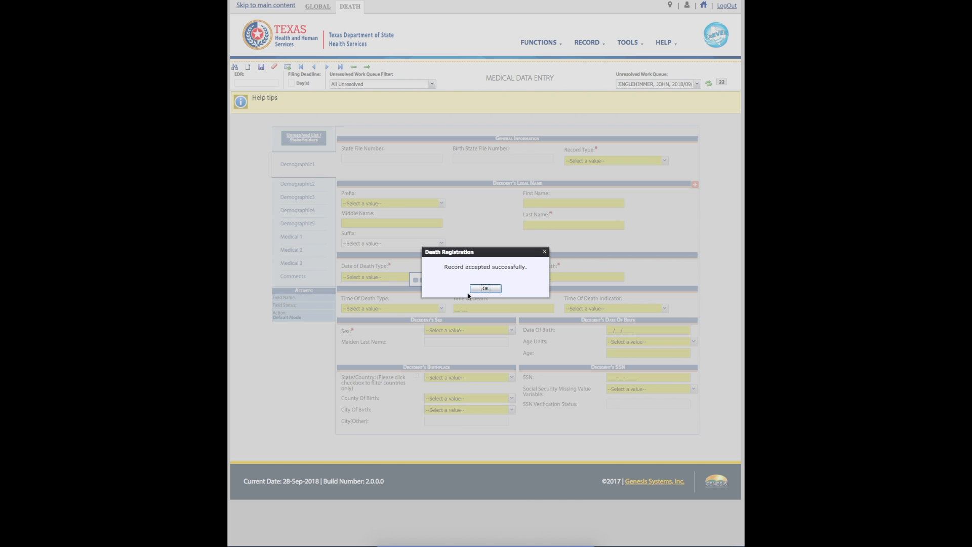
{"action": "left_click", "coordinate": [482, 287]}
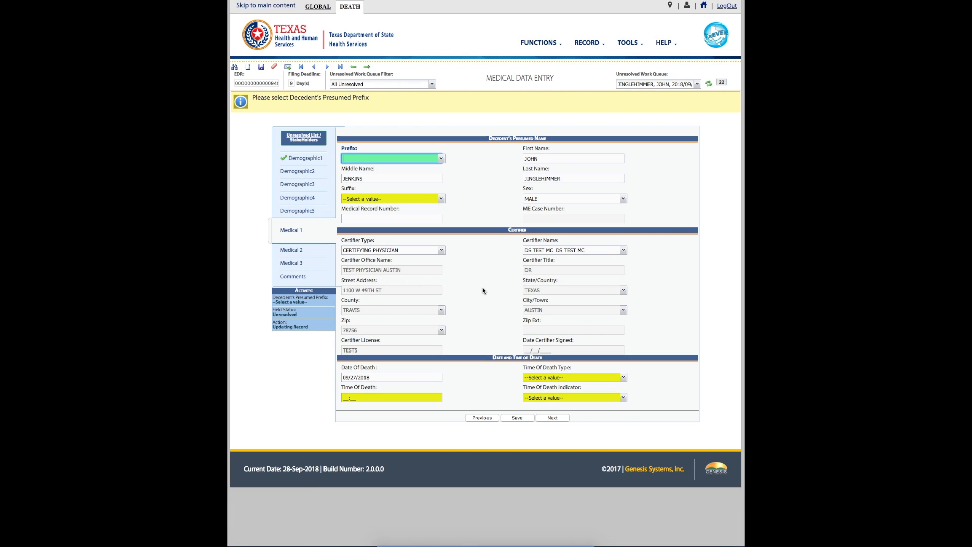
- Set the time of death type to ACTUAL TIME OF DEATH and the time to 8:30 AM
{"action": "key", "text": "Tab"}
{"action": "key", "text": "Tab"}
{"action": "key", "text": "Tab"}
{"action": "key", "text": "Tab"}
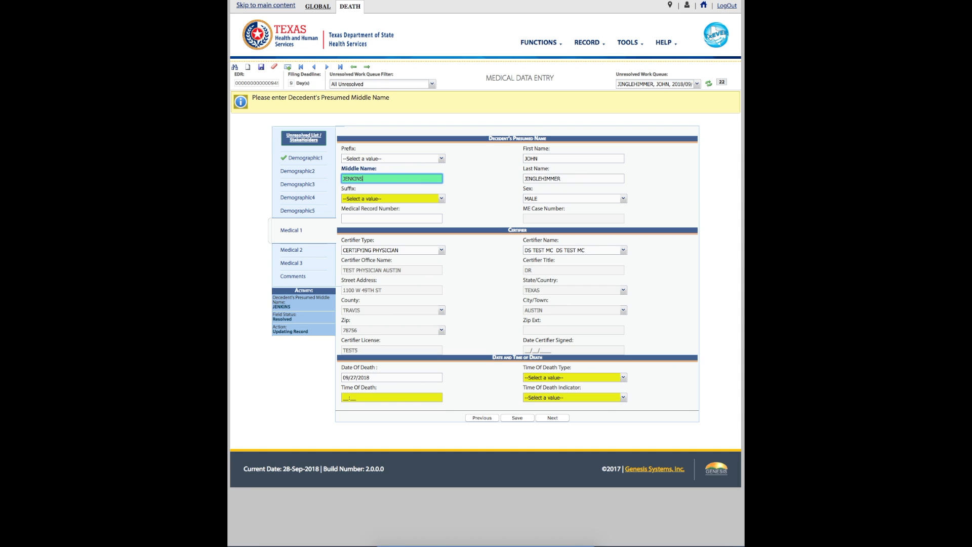
{"action": "key", "text": "Tab"}
{"action": "key", "text": "Tab"}
{"action": "key", "text": "Tab"}
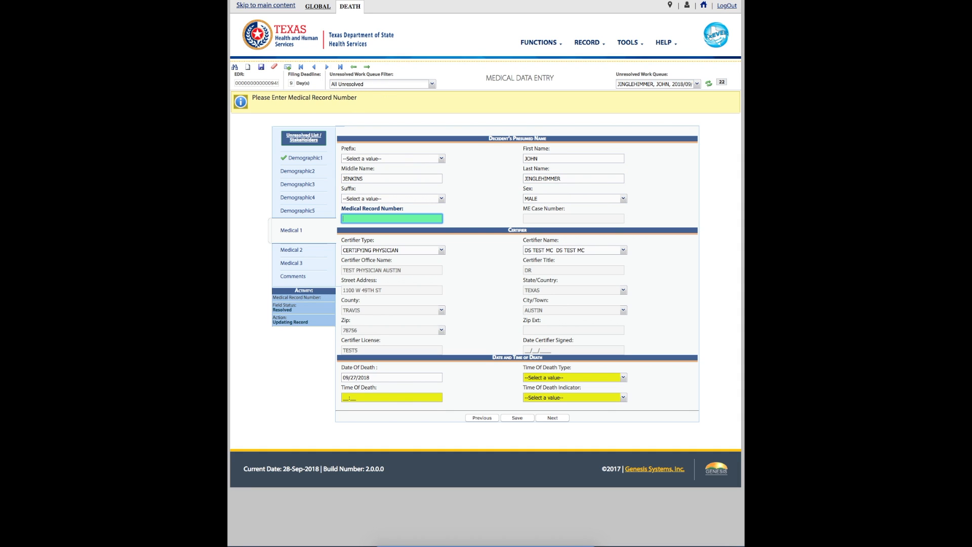
{"action": "key", "text": "Tab"}
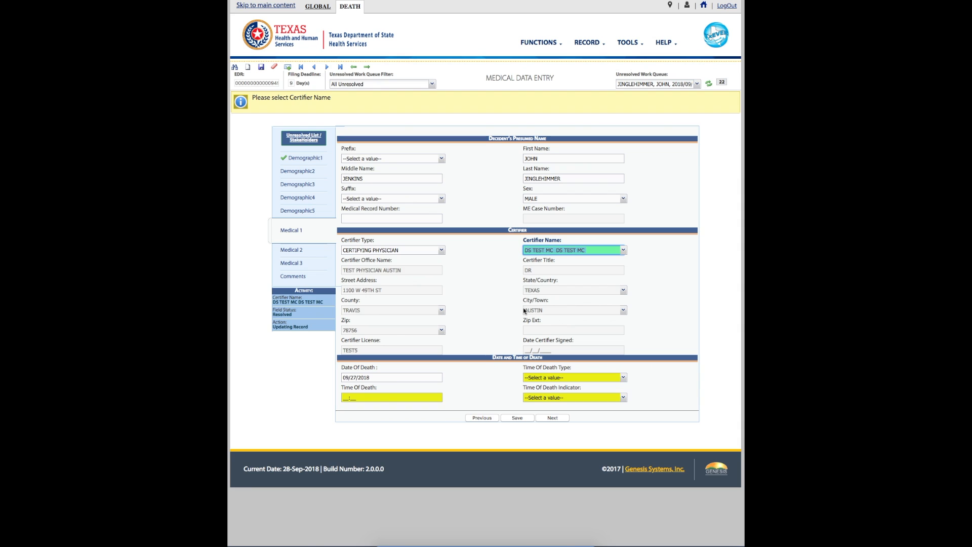
{"action": "key", "text": "Tab"}
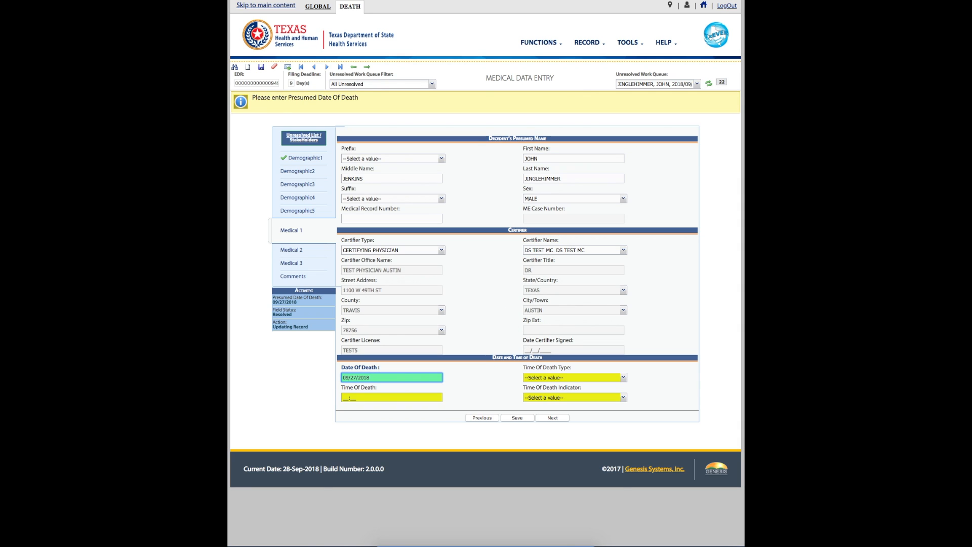
{"action": "key", "text": "Tab"}
{"action": "type", "text": "a"}
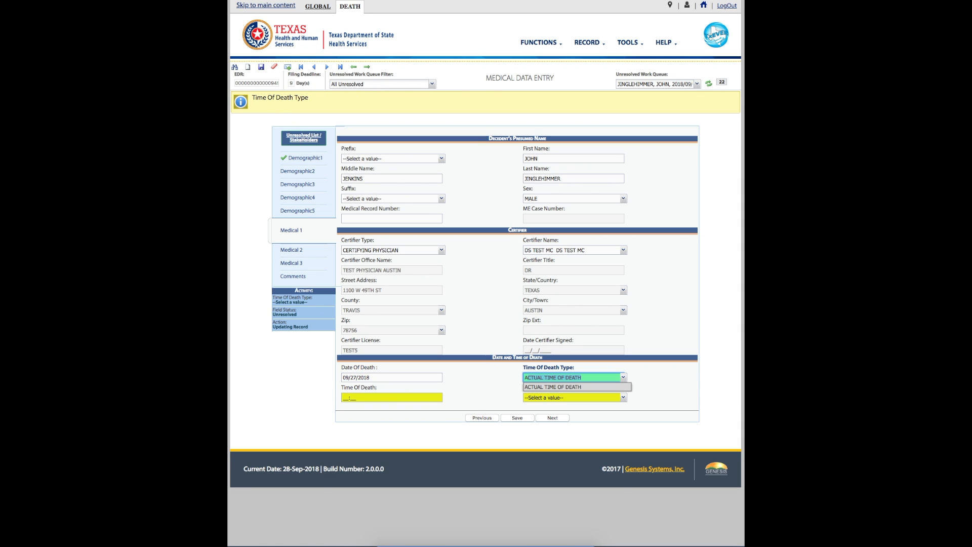
{"action": "key", "text": "Return"}
{"action": "key", "text": "Tab"}
{"action": "type", "text": "030"}
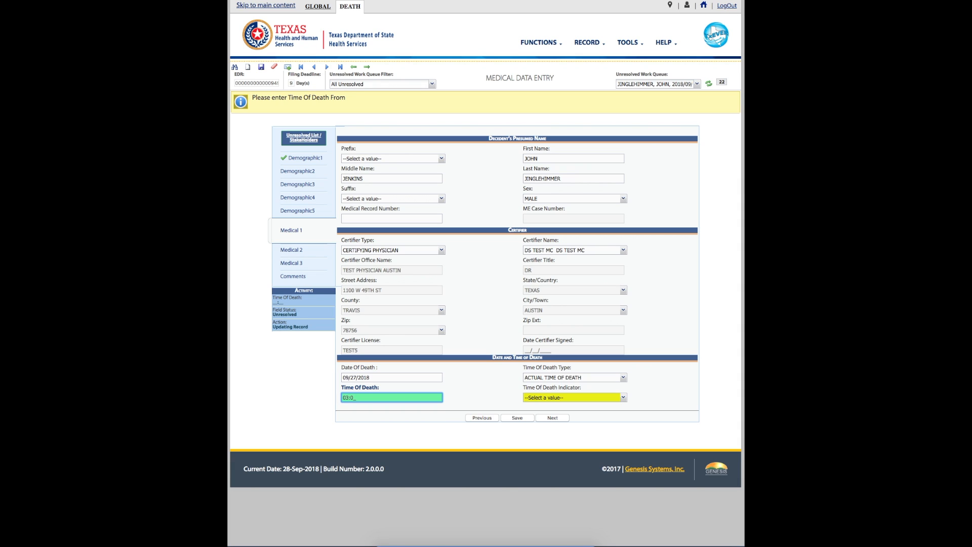
{"action": "key", "text": "BackSpace"}
{"action": "key", "text": "BackSpace"}
{"action": "type", "text": "8:30"}
{"action": "key", "text": "Tab"}
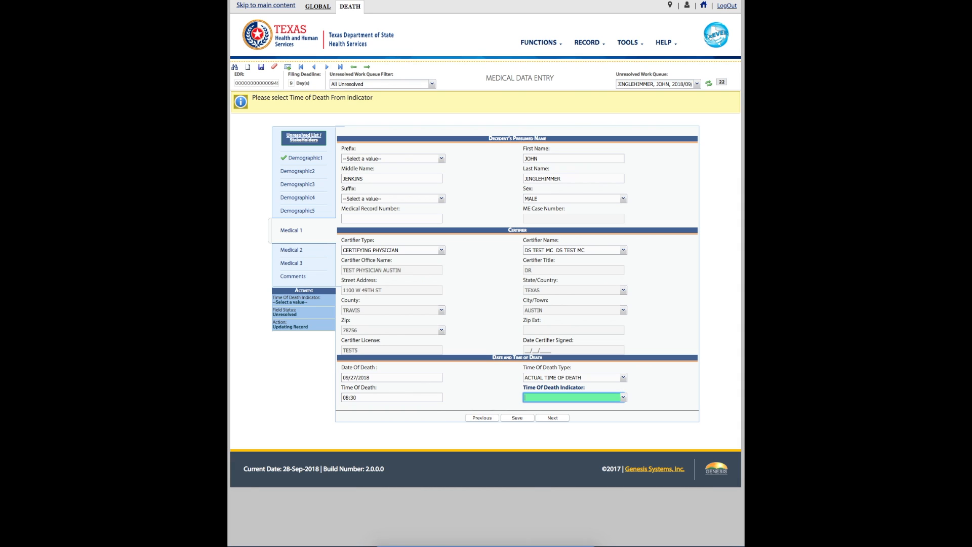
{"action": "type", "text": "a"}
{"action": "key", "text": "Return"}
- Save Medical 1, acknowledge the confirmation, and go to the Medical 2 page
{"action": "left_click", "coordinate": [517, 418]}
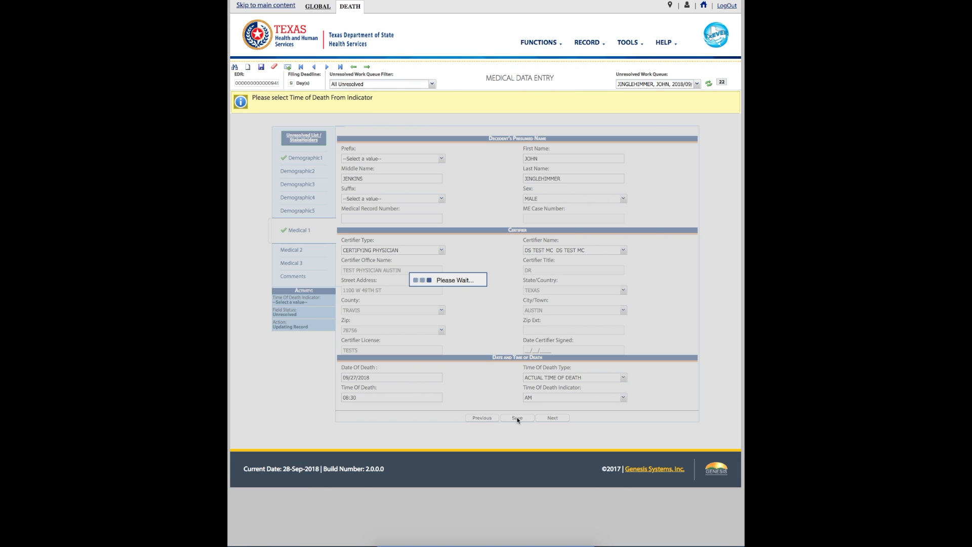
{"action": "left_click", "coordinate": [486, 288]}
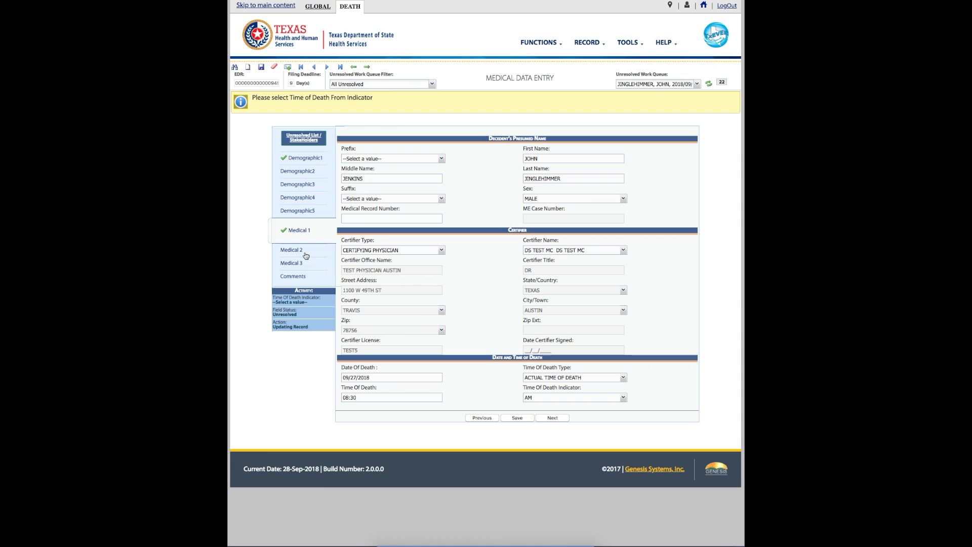
{"action": "left_click", "coordinate": [304, 250]}
- Enter ASPHYXIA BY VOMITUS in the line a immediate cause box and validate it
{"action": "left_click", "coordinate": [399, 175]}
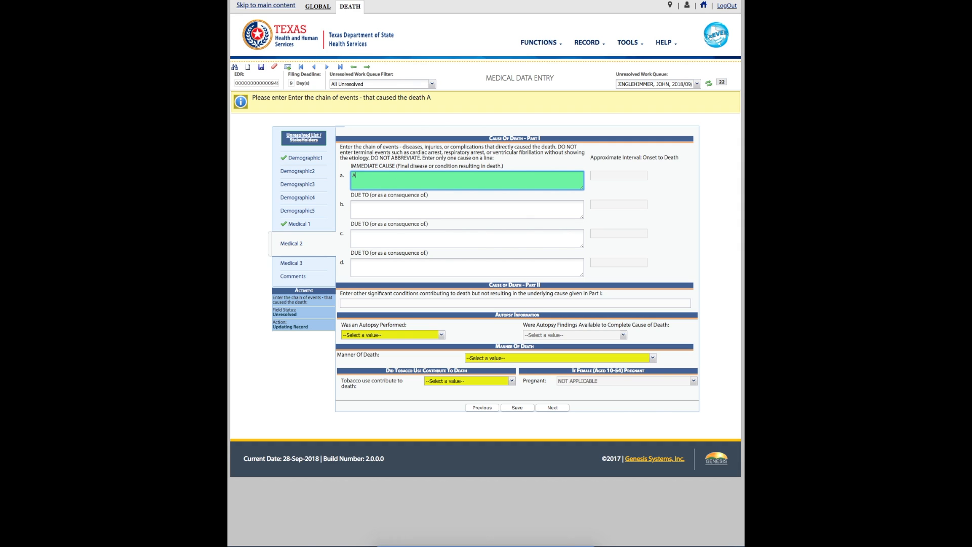
{"action": "type", "text": "ASPHY"}
{"action": "type", "text": "Y"}
{"action": "type", "text": "MITUS"}
{"action": "key", "text": "Tab"}
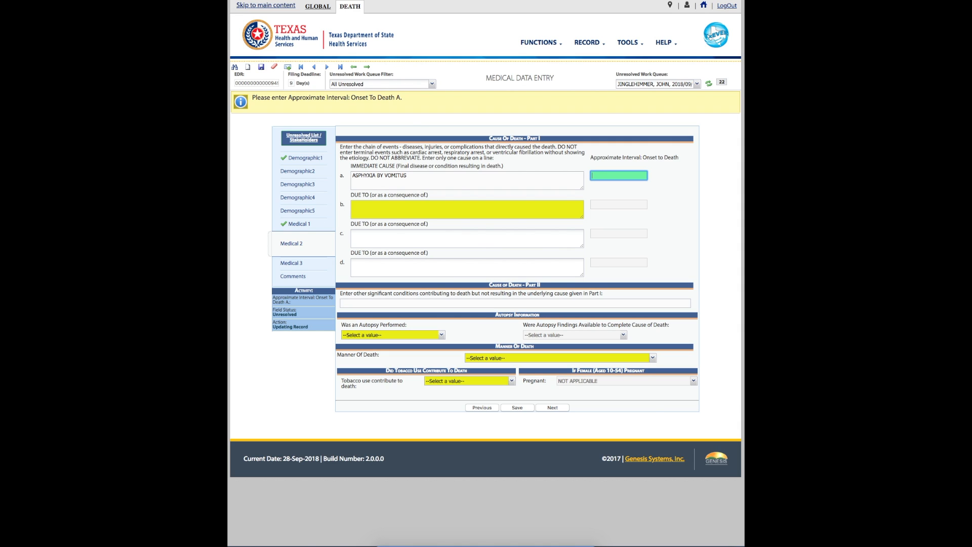
- Give line a onset MINUTES, and add line b CEREBELLAR HEMORRHAGE with onset HOURS
{"action": "type", "text": "NUTES"}
{"action": "key", "text": "Tab"}
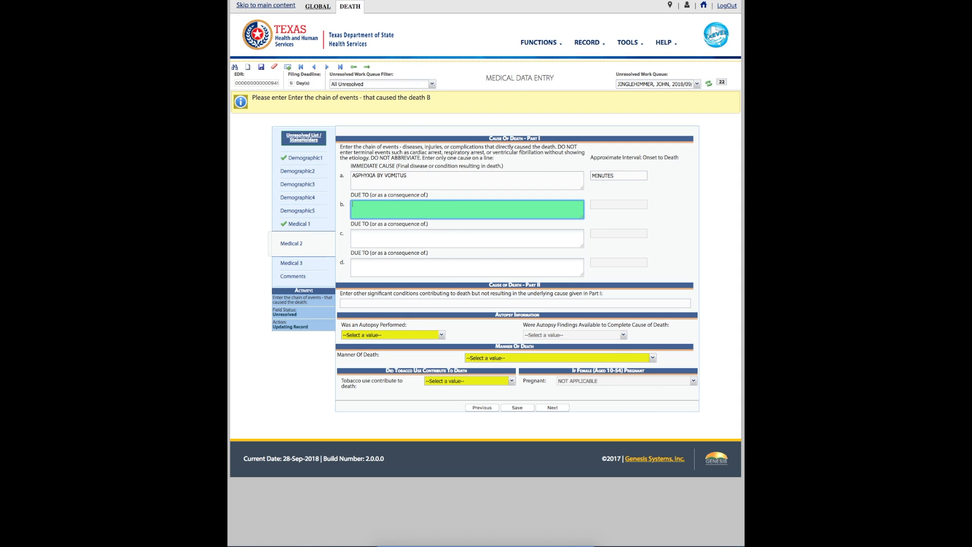
{"action": "type", "text": "CEREBELLAR HEM"}
{"action": "type", "text": "ORRHAGE"}
{"action": "key", "text": "Tab"}
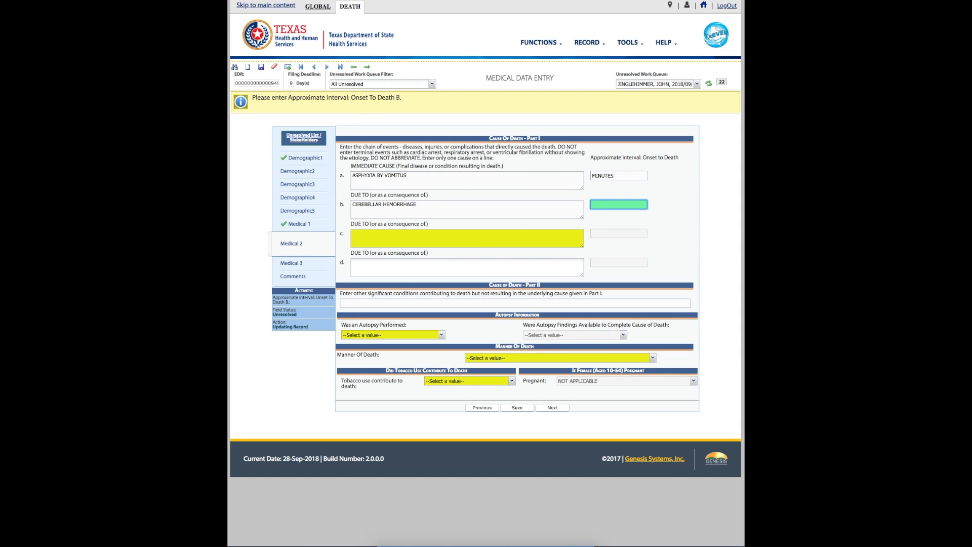
{"action": "type", "text": "OURS"}
{"action": "key", "text": "Tab"}
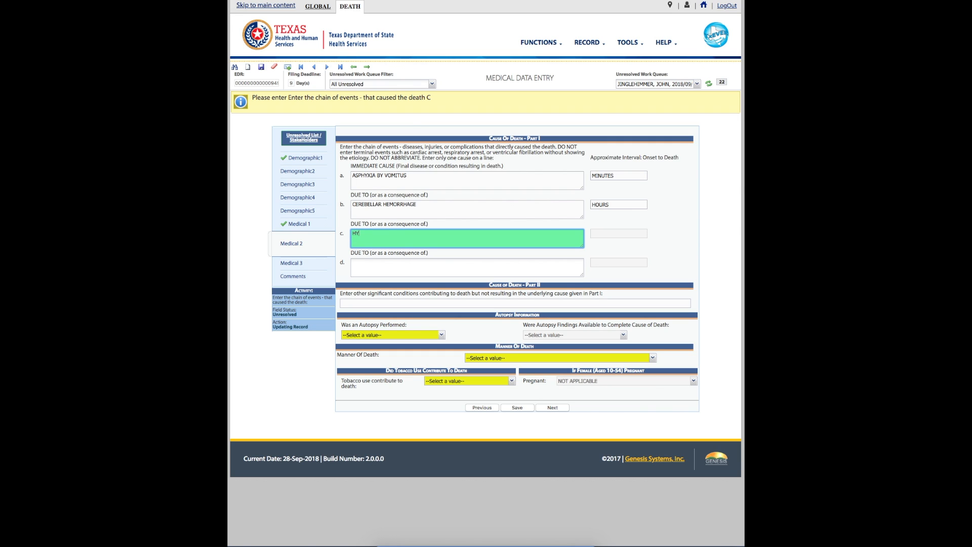
- Add line c HYPERTENSION and line d PRIMARY ALDOSTERONISM, each with onset 3 YEARS
{"action": "type", "text": "HYPERTENSION"}
{"action": "key", "text": "Tab"}
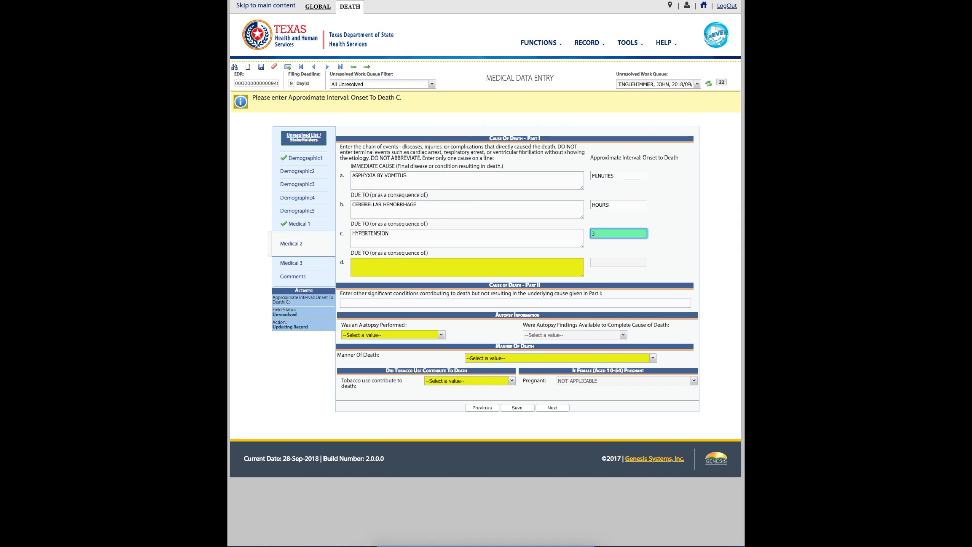
{"action": "type", "text": "YEARS"}
{"action": "key", "text": "Tab"}
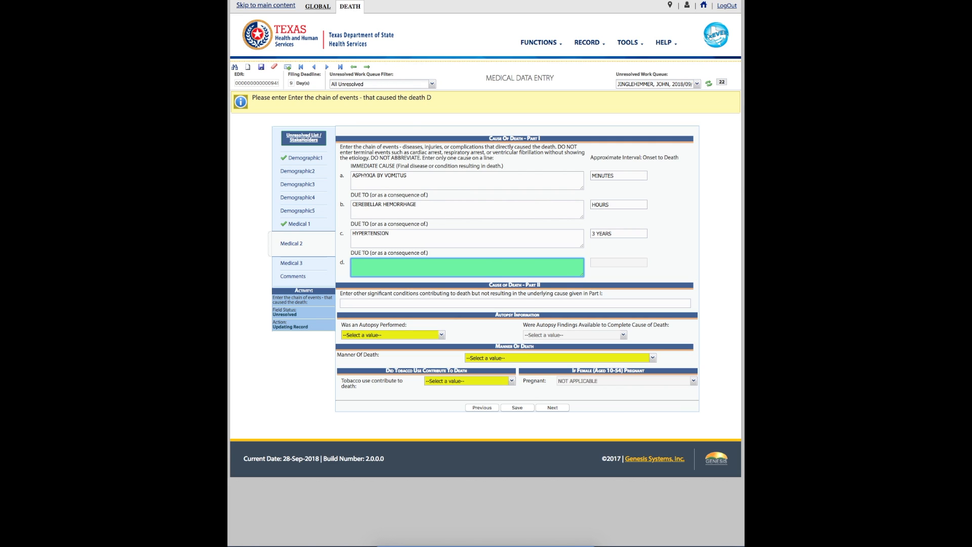
{"action": "type", "text": "PRIMARY ALDOSTERONISM"}
{"action": "key", "text": "Tab"}
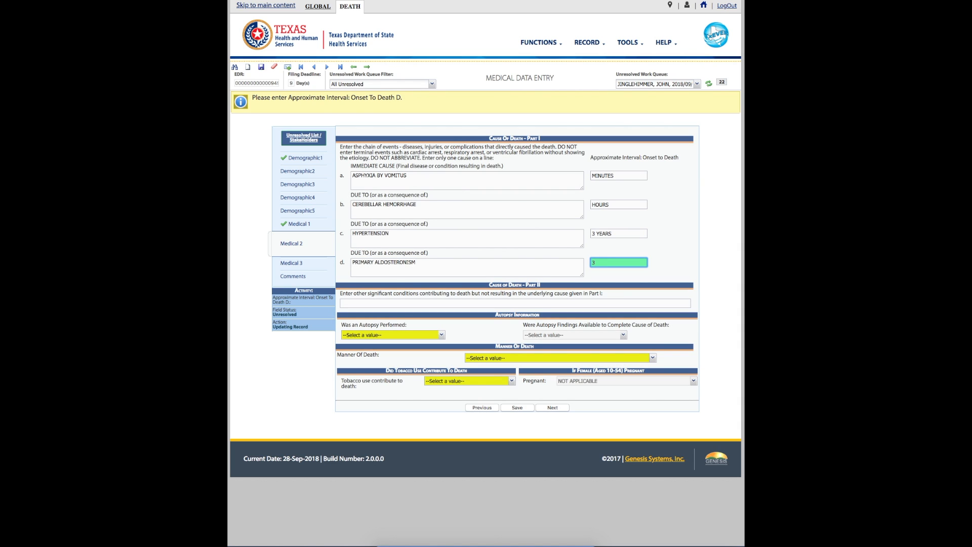
{"action": "type", "text": "3 YEARS"}
{"action": "key", "text": "Tab"}
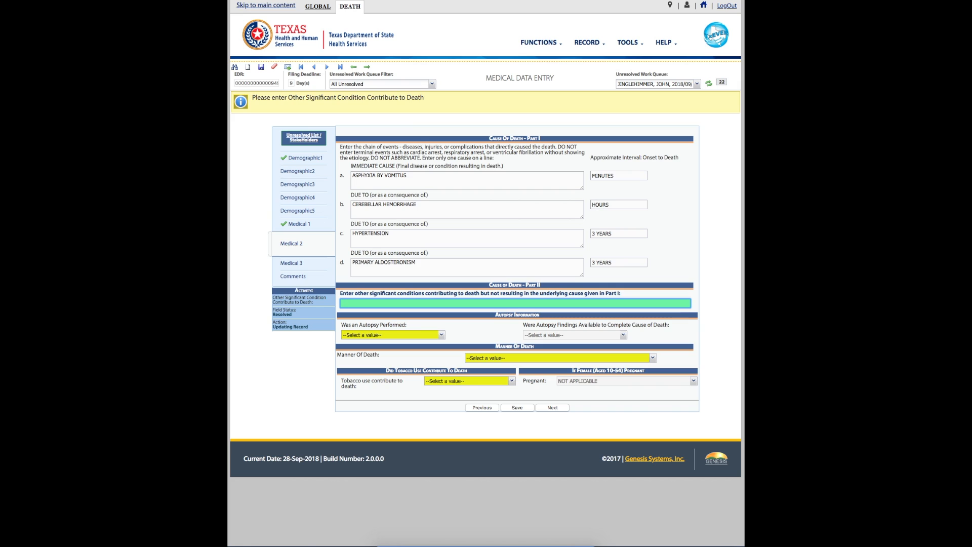
- Enter CONGESTIVE HEART FAILURE under other significant conditions
{"action": "type", "text": "CONGEST"}
{"action": "type", "text": "IVE HEART FAILURE"}
{"action": "key", "text": "Tab"}
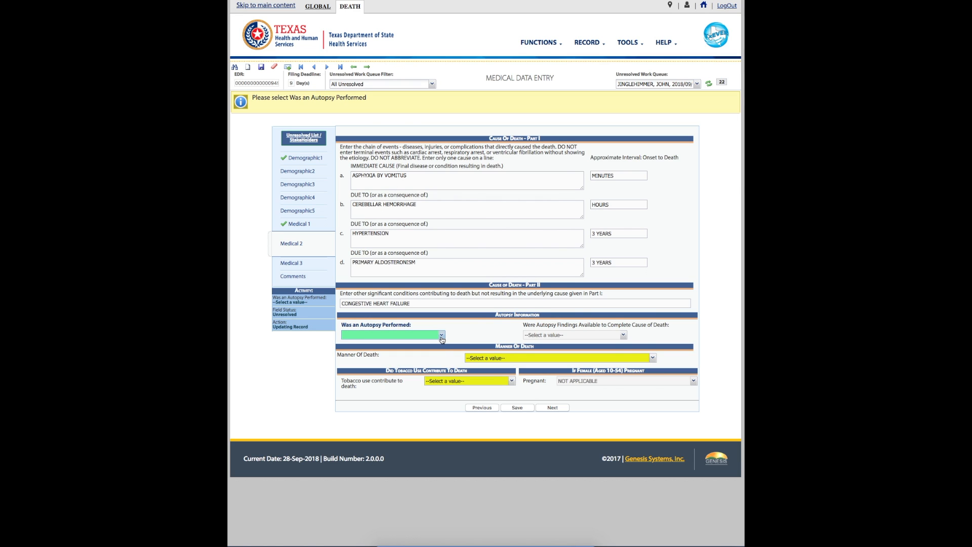
- Set Autopsy Performed to NO and Manner Of Death to NATURAL
{"action": "left_click", "coordinate": [442, 335]}
{"action": "left_click", "coordinate": [432, 353]}
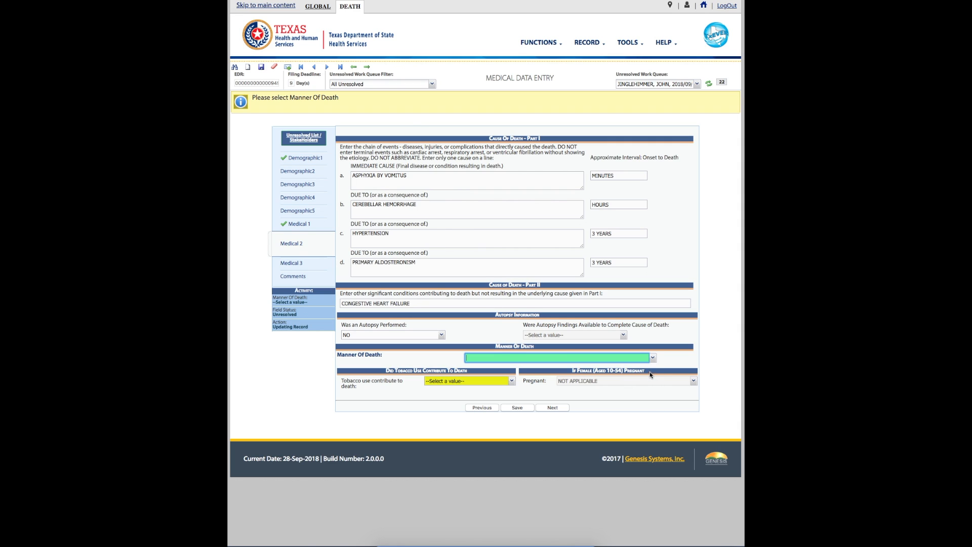
{"action": "left_click", "coordinate": [653, 358]}
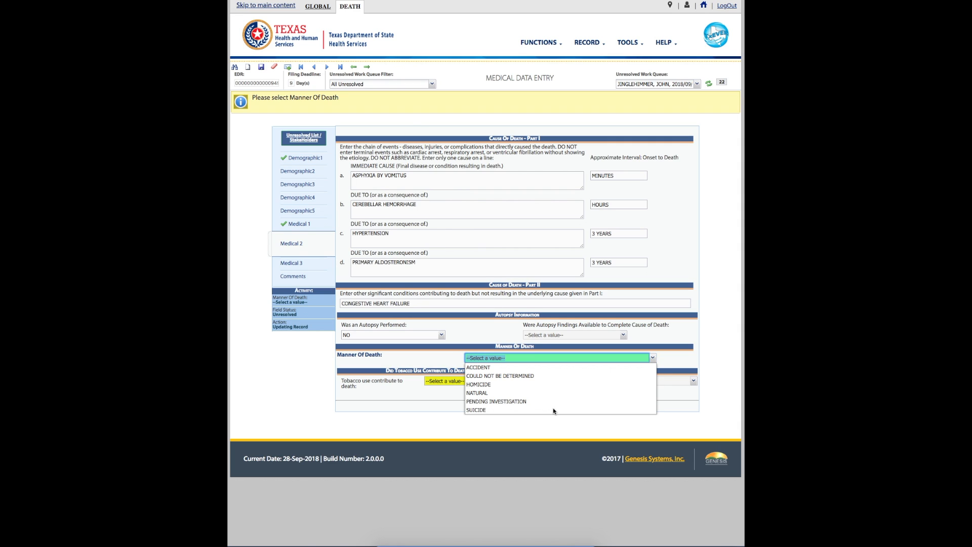
{"action": "left_click", "coordinate": [480, 393]}
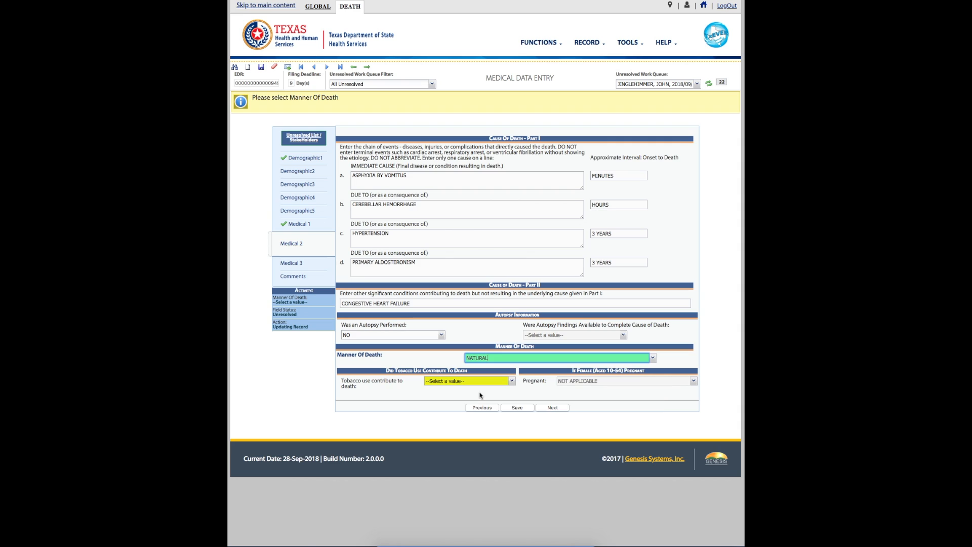
- Set tobacco contribution to NO and save Medical 2, confirming the success message
{"action": "left_click", "coordinate": [515, 383]}
{"action": "left_click", "coordinate": [513, 382]}
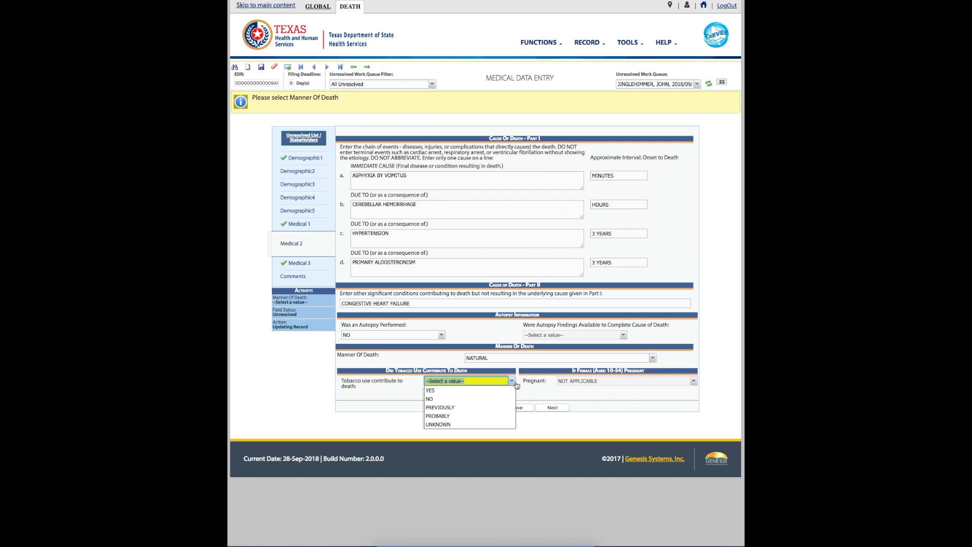
{"action": "left_click", "coordinate": [491, 401]}
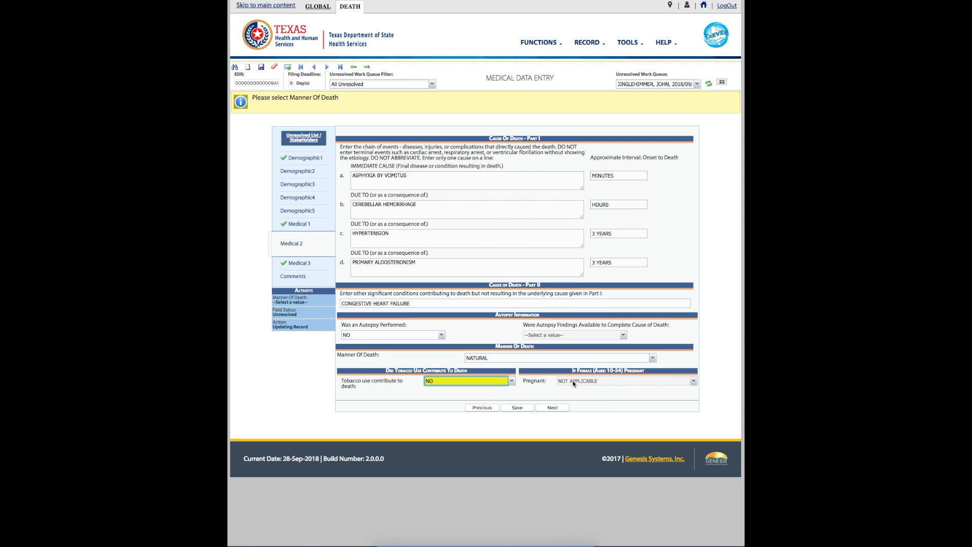
{"action": "left_click", "coordinate": [526, 409]}
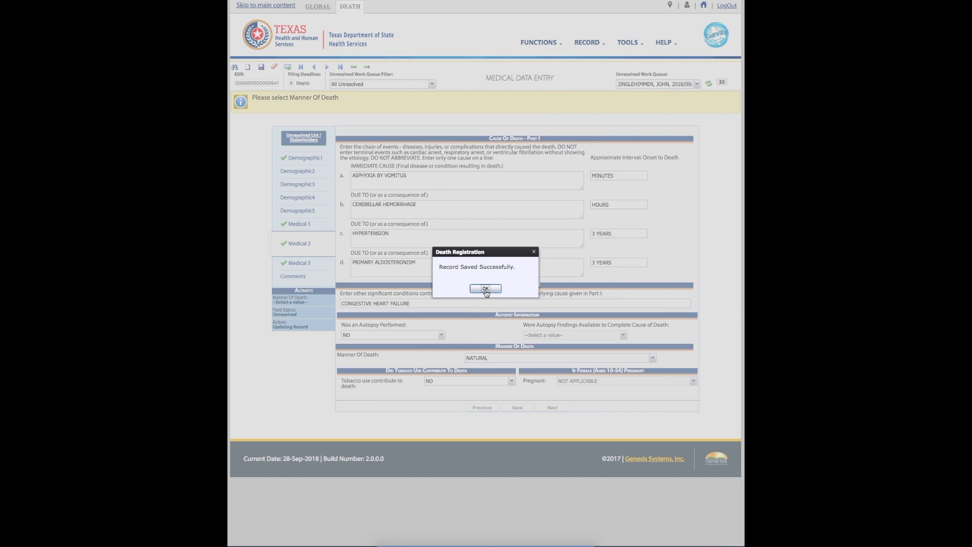
{"action": "left_click", "coordinate": [485, 289]}
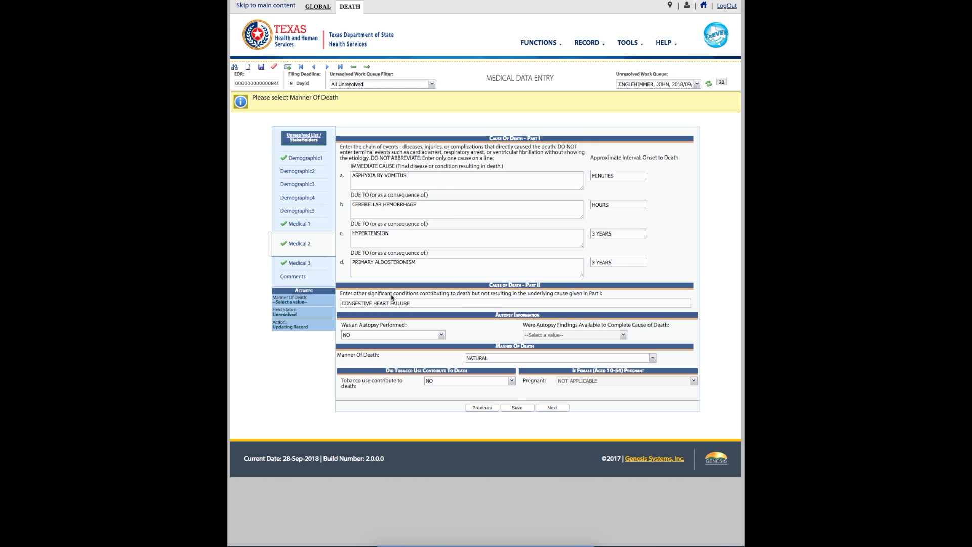
- Go to Medical 3 and save it with the injury fields left blank
{"action": "left_click", "coordinate": [306, 263]}
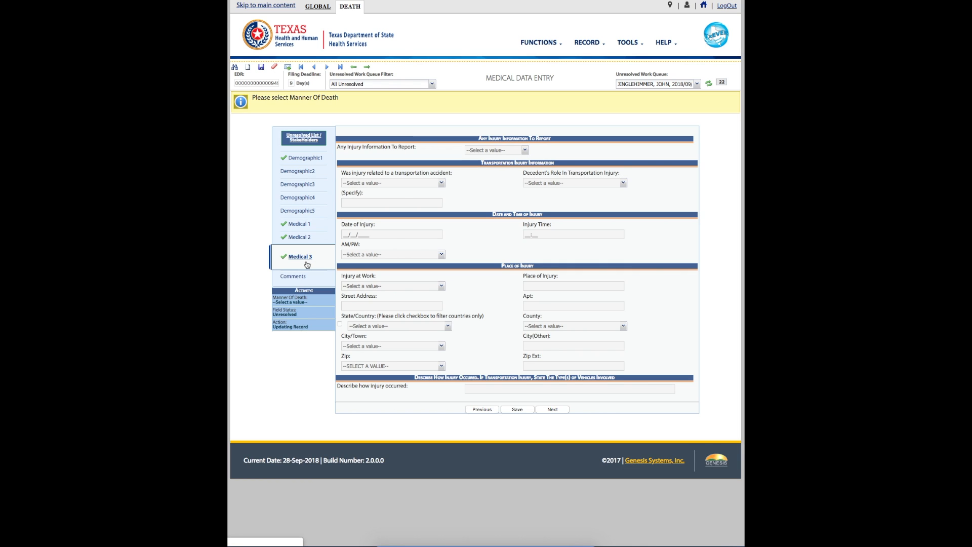
{"action": "left_click", "coordinate": [516, 410]}
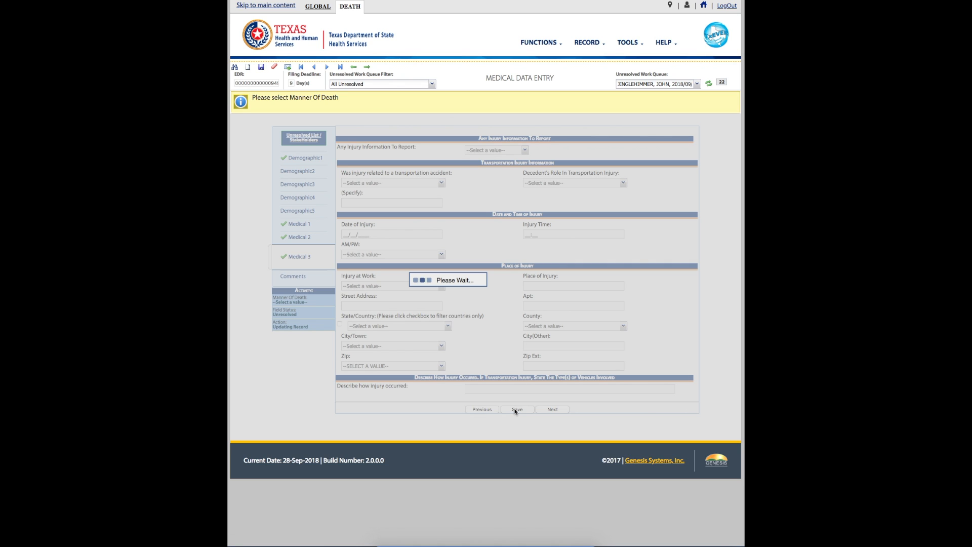
{"action": "left_click", "coordinate": [484, 290]}
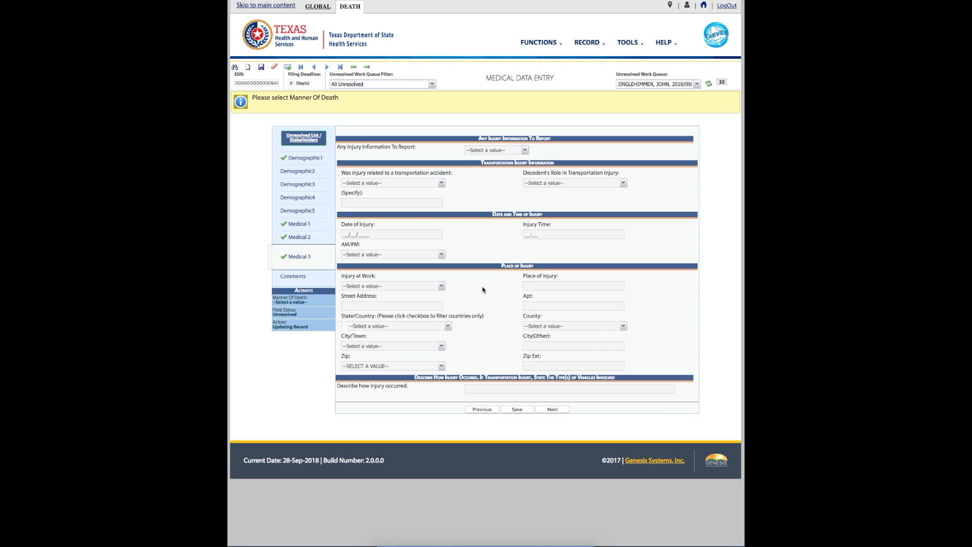